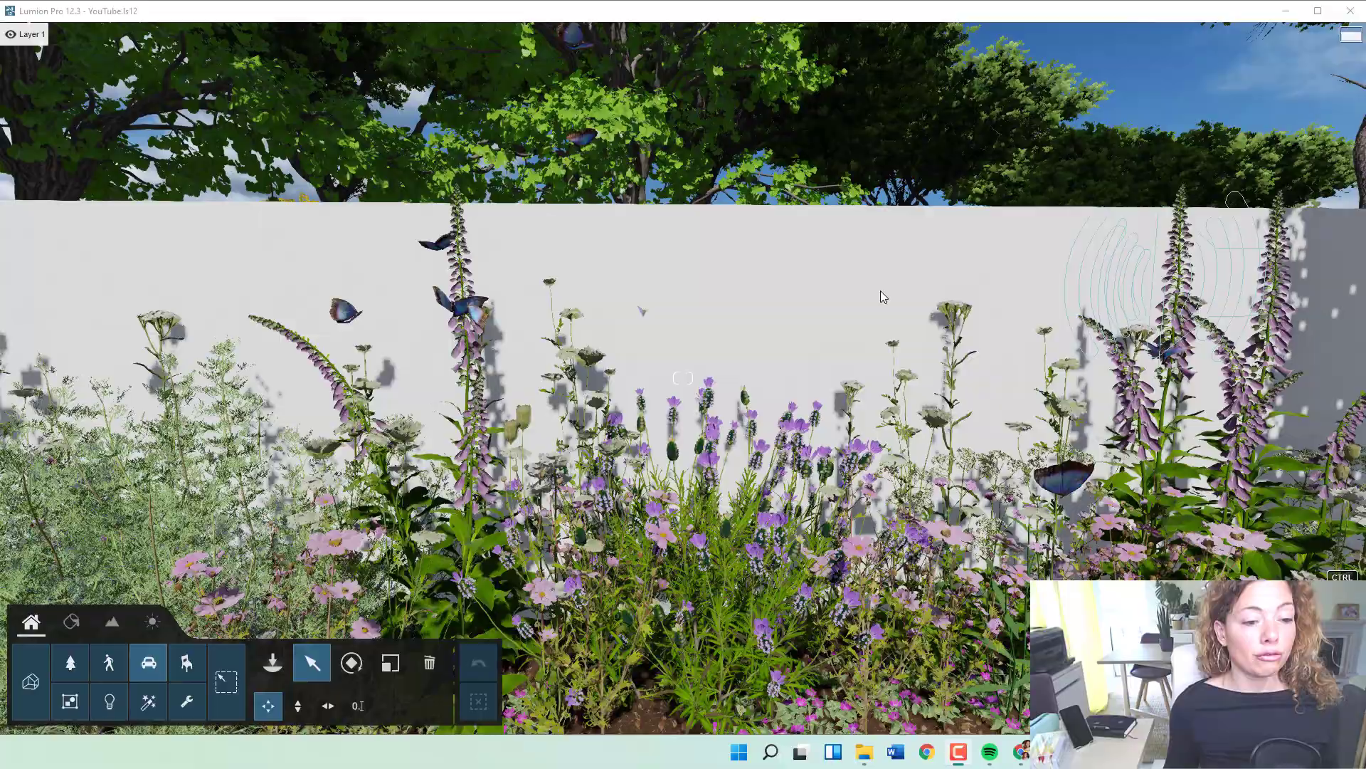
right_drag(883, 297, 882, 228)
key(w)
key(s)
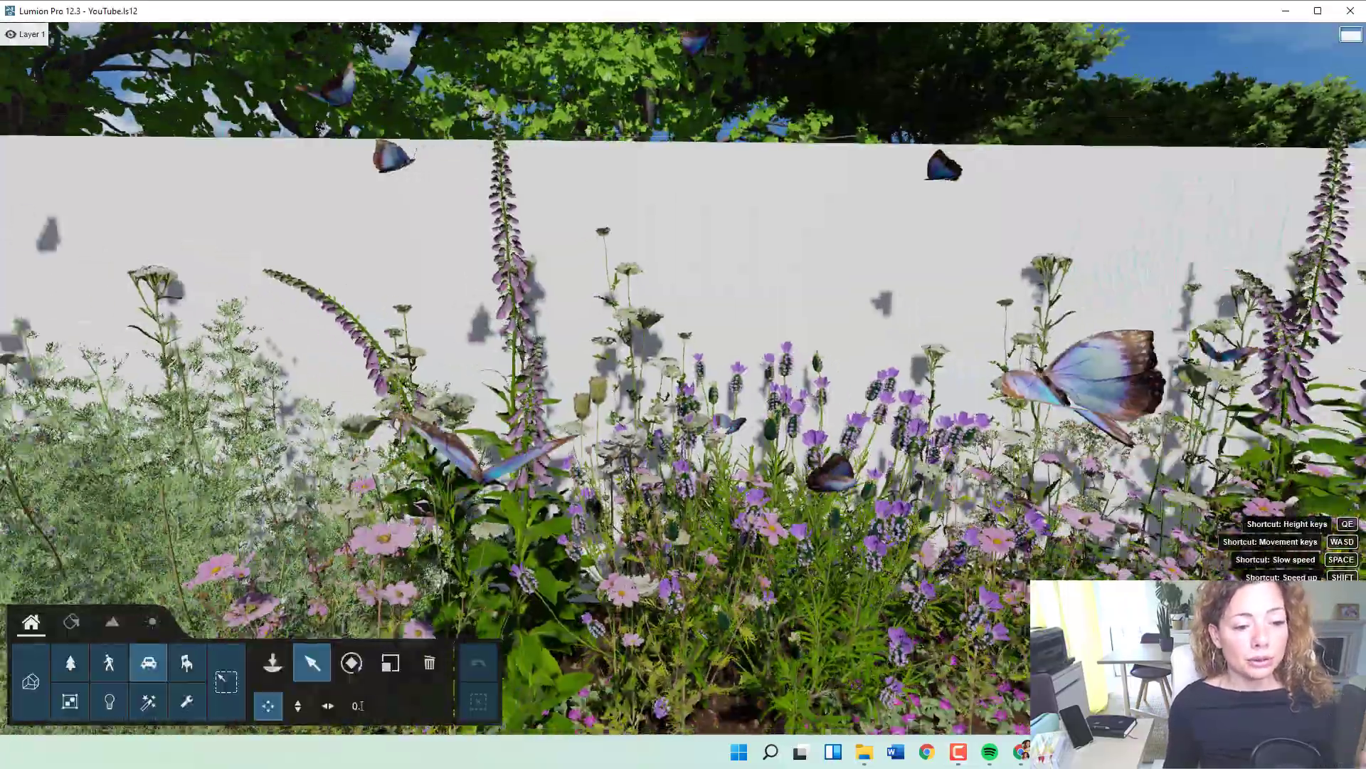
right_drag(912, 451, 912, 403)
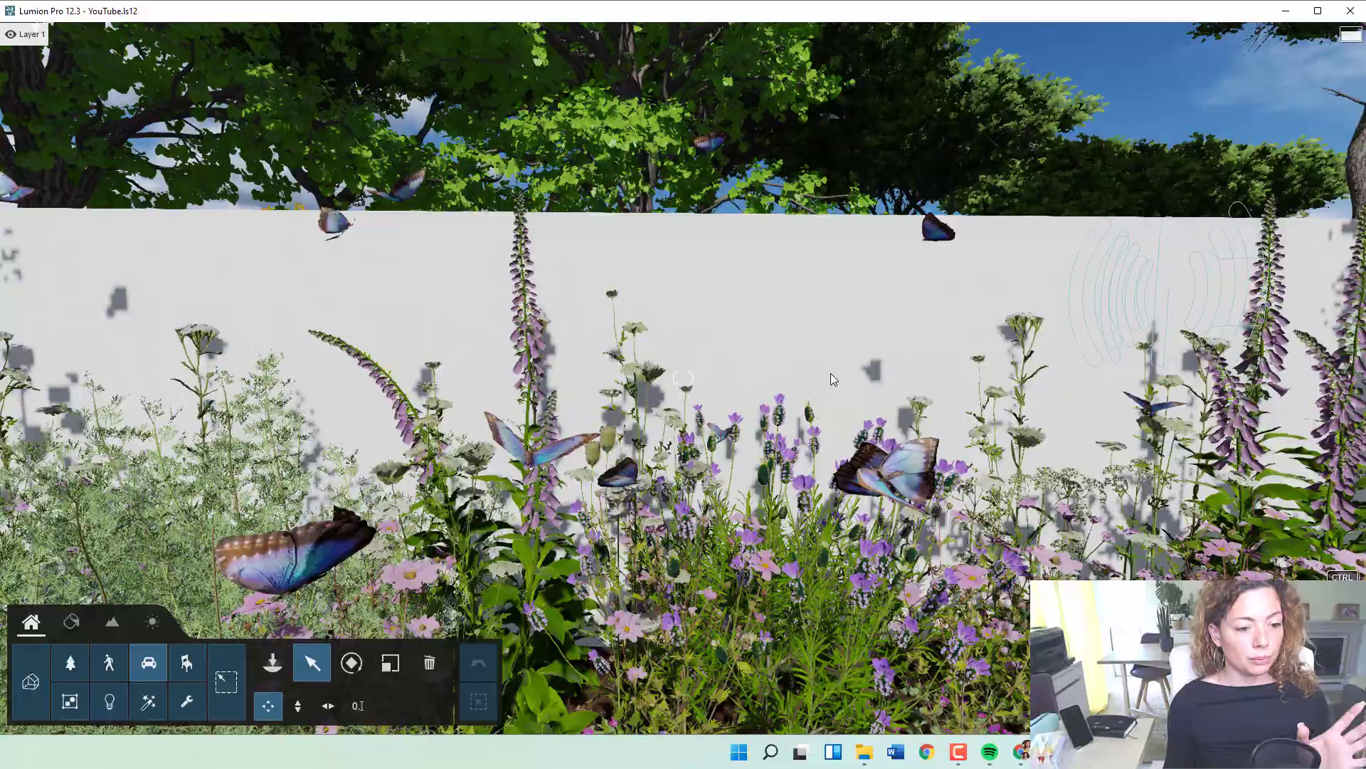
key(w)
key(w)
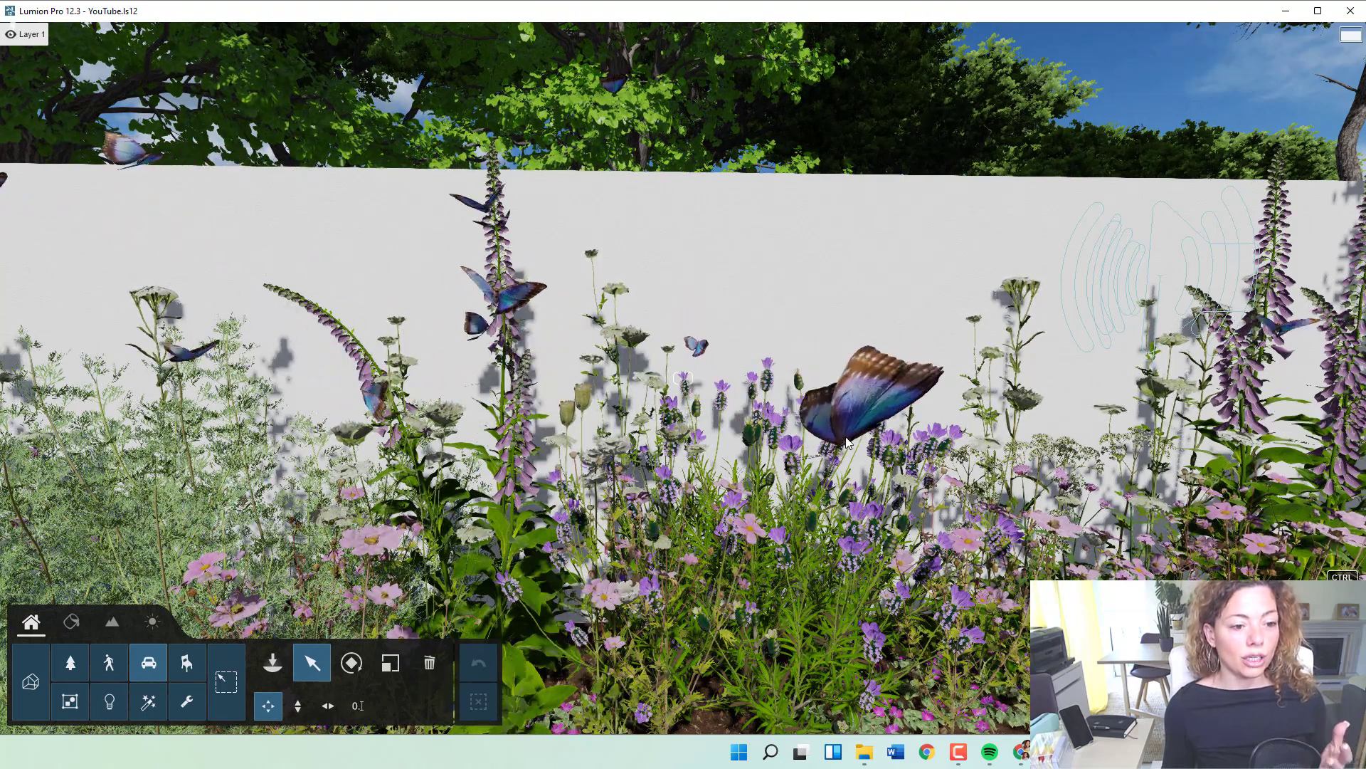
Allow selection across all object categories and select the large pink-flowered plant in the flower bed
right_drag(847, 442, 817, 432)
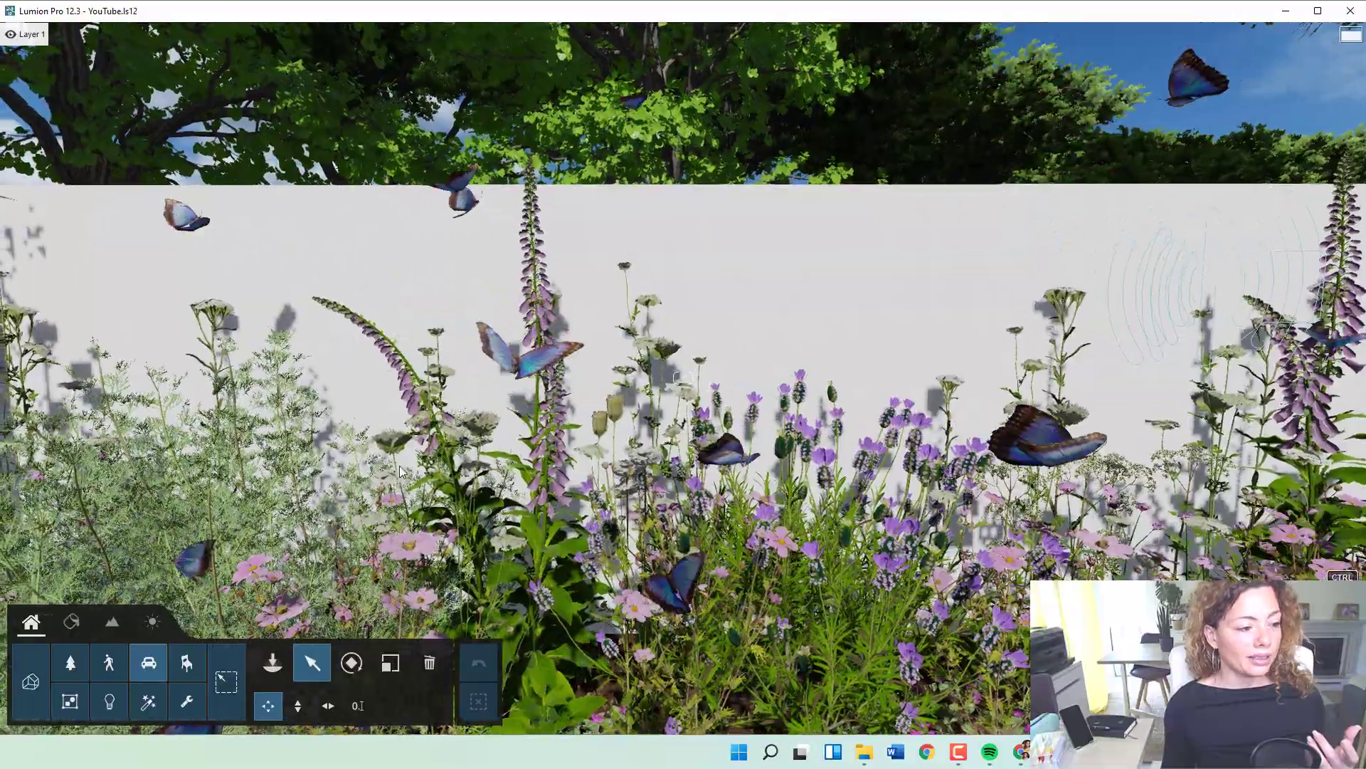
right_drag(468, 480, 521, 361)
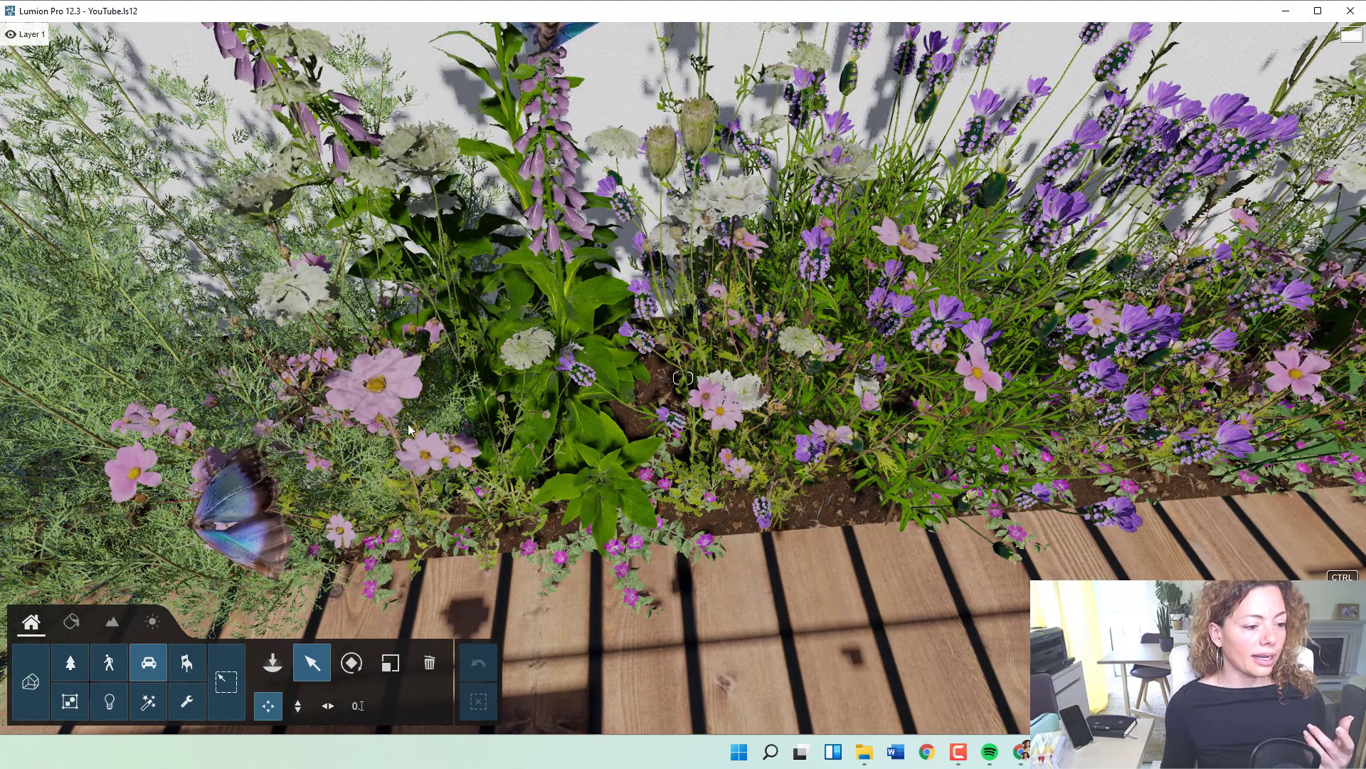
click(228, 687)
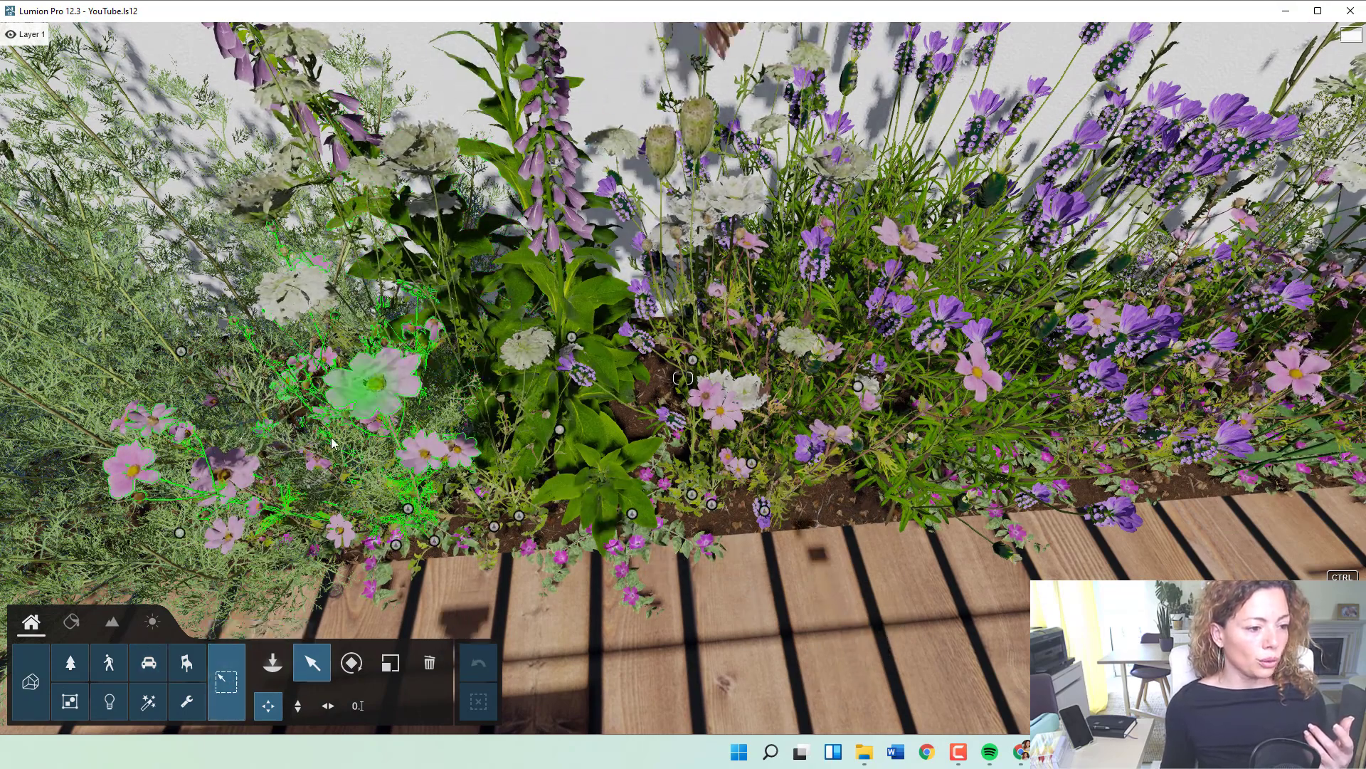
click(395, 400)
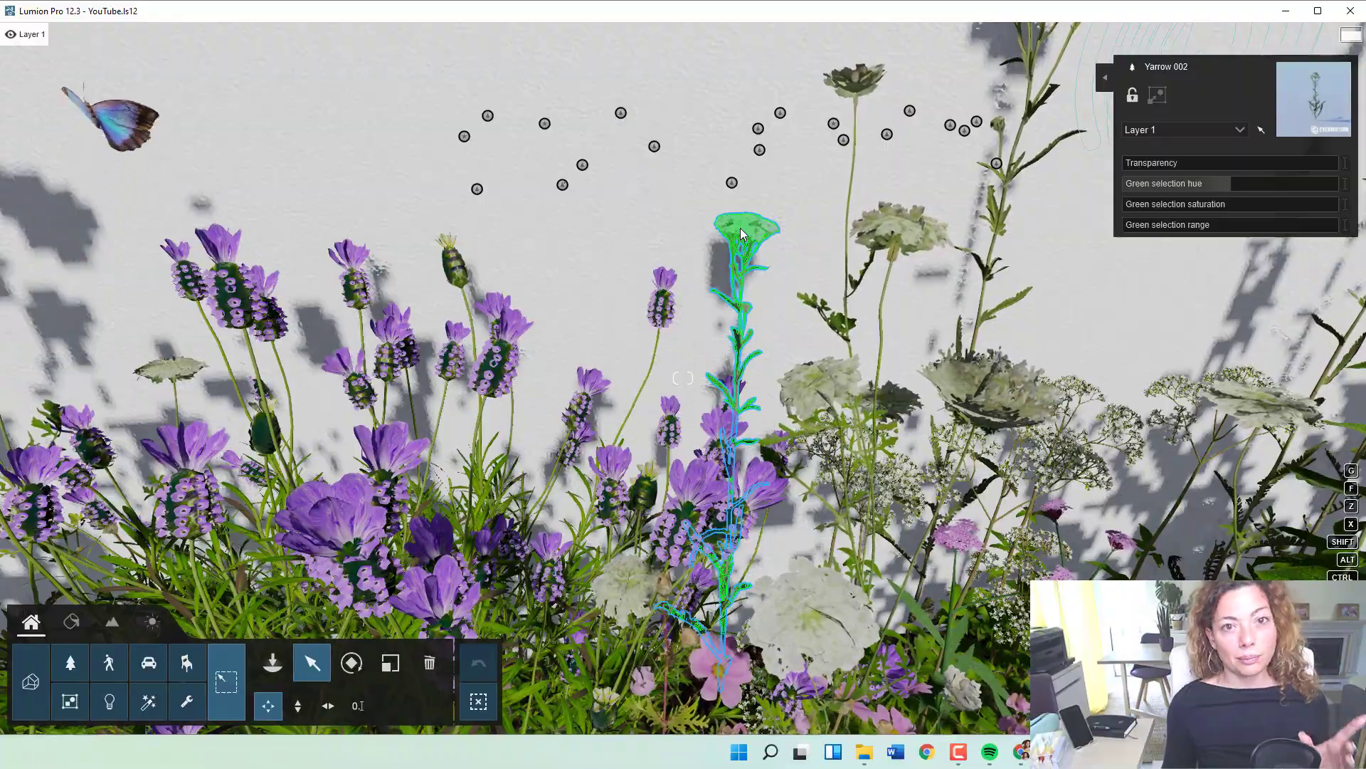
Examine the layering of the flower bed, from the tall yarrow near the wall to the low plants by the deck
right_drag(740, 228, 790, 217)
key(s)
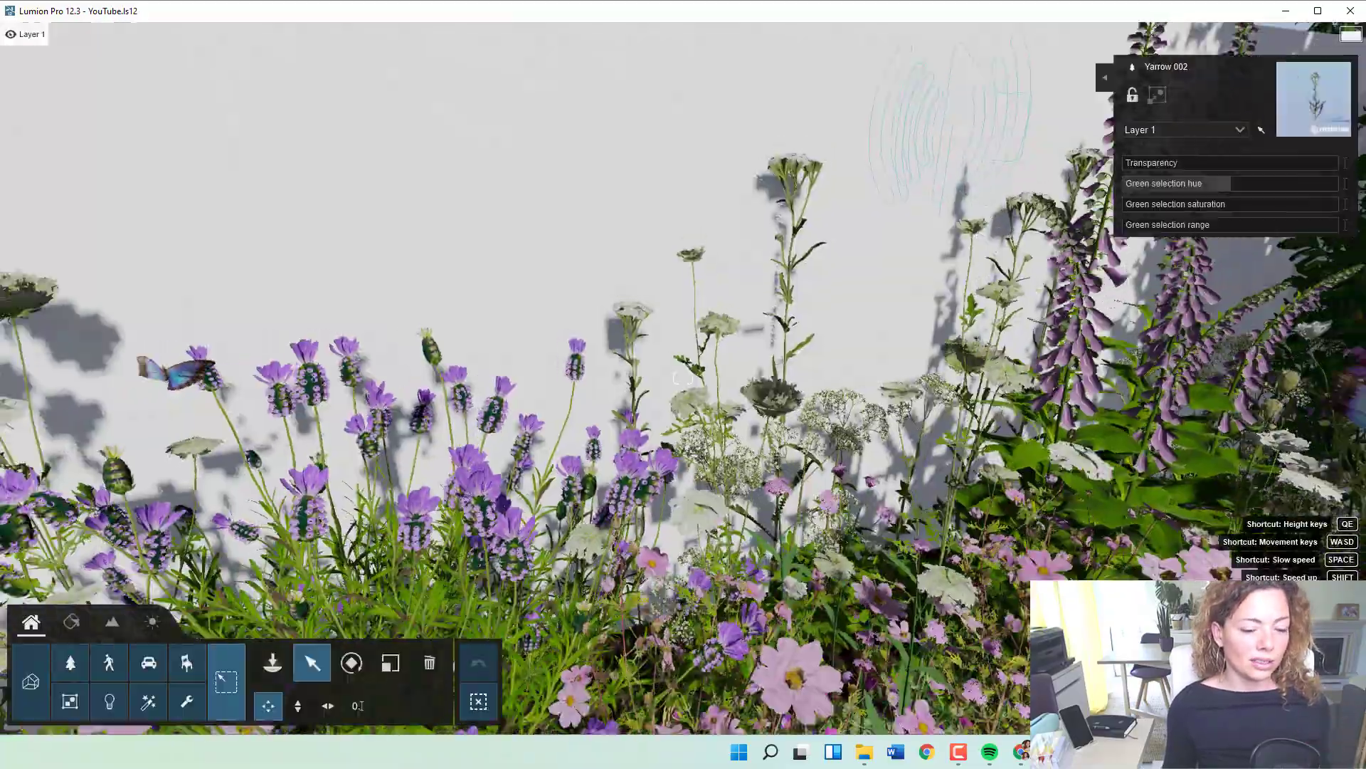
key(w)
mouse_move(683, 377)
right_down()
mouse_move(640, 491)
mouse_move(676, 377)
right_up()
key(s)
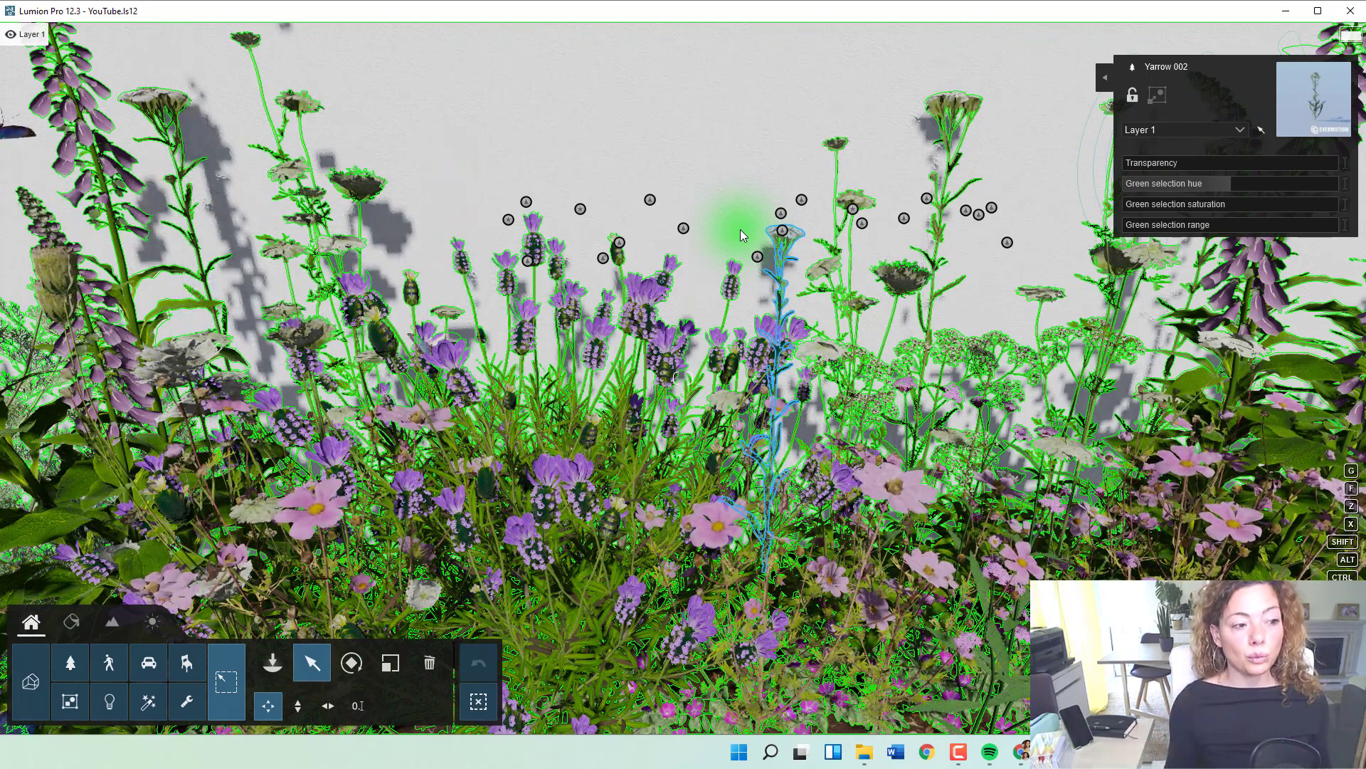
key(s)
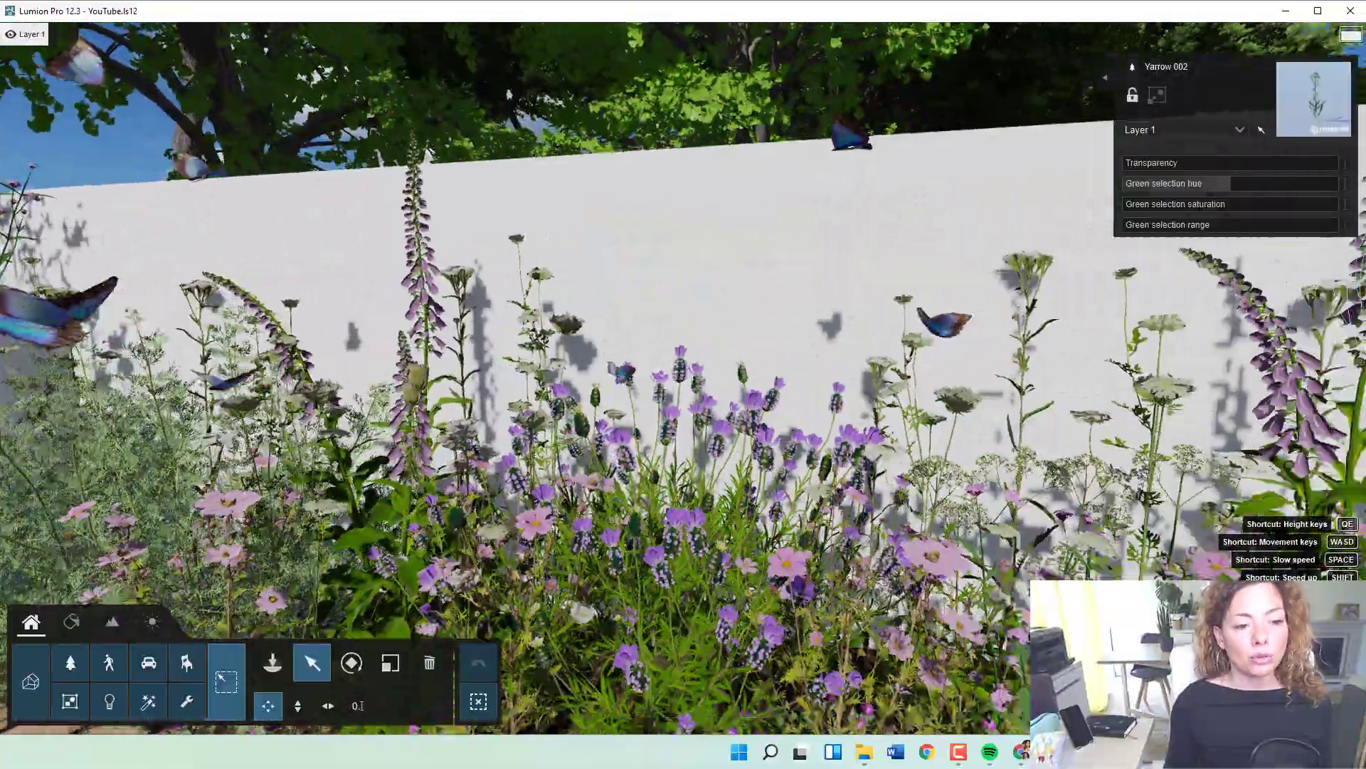
key(s)
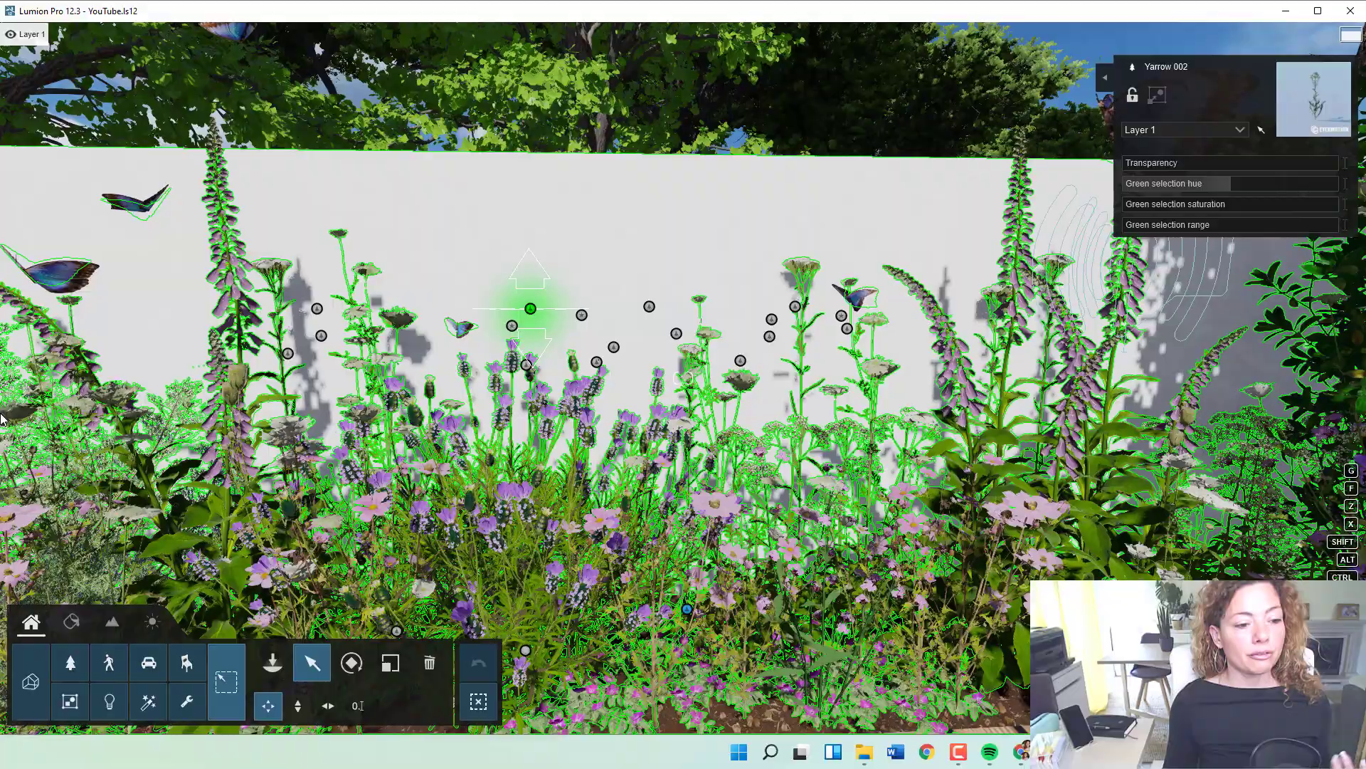
key(w)
right_drag(362, 431, 441, 524)
key(s)
key(s)
right_drag(653, 443, 507, 377)
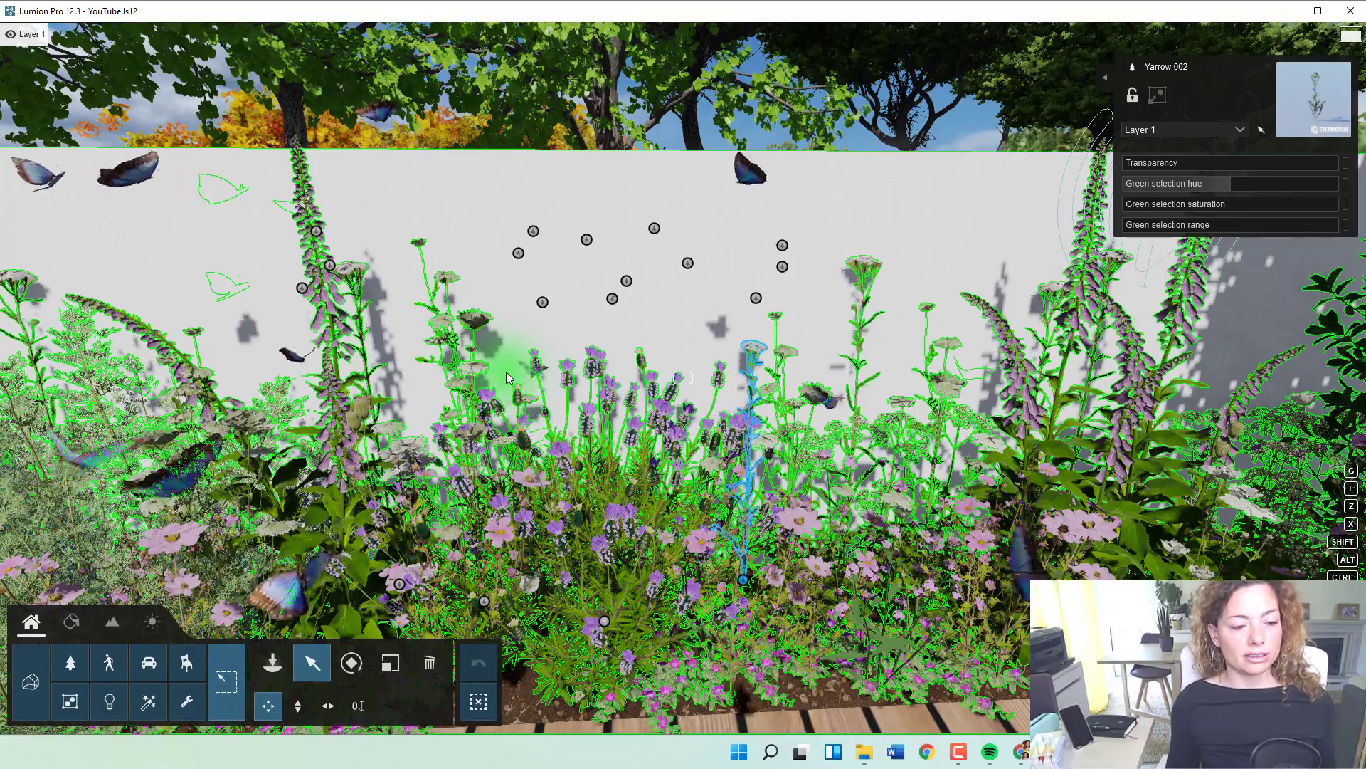
mouse_move(3, 394)
right_down()
mouse_move(3, 448)
mouse_move(3, 416)
right_up()
key(s)
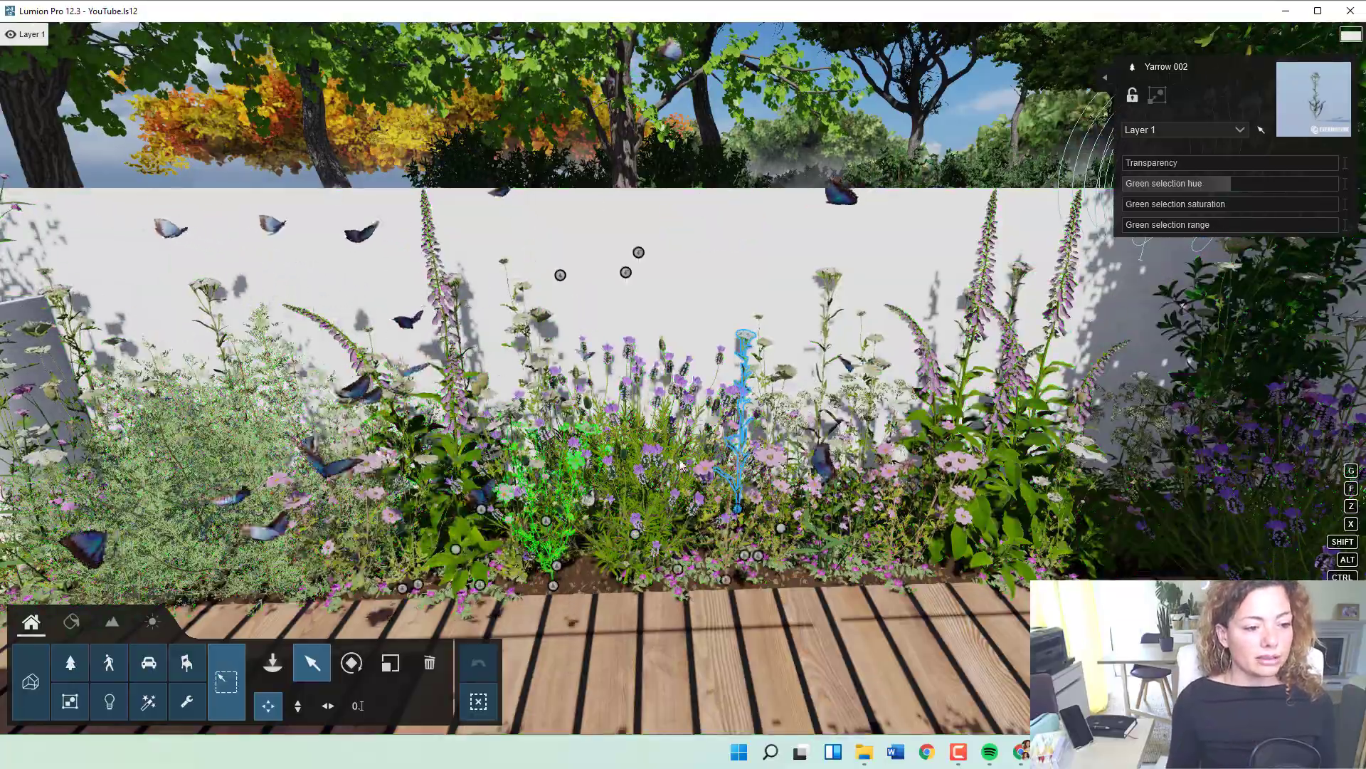
right_drag(679, 464, 790, 573)
key(w)
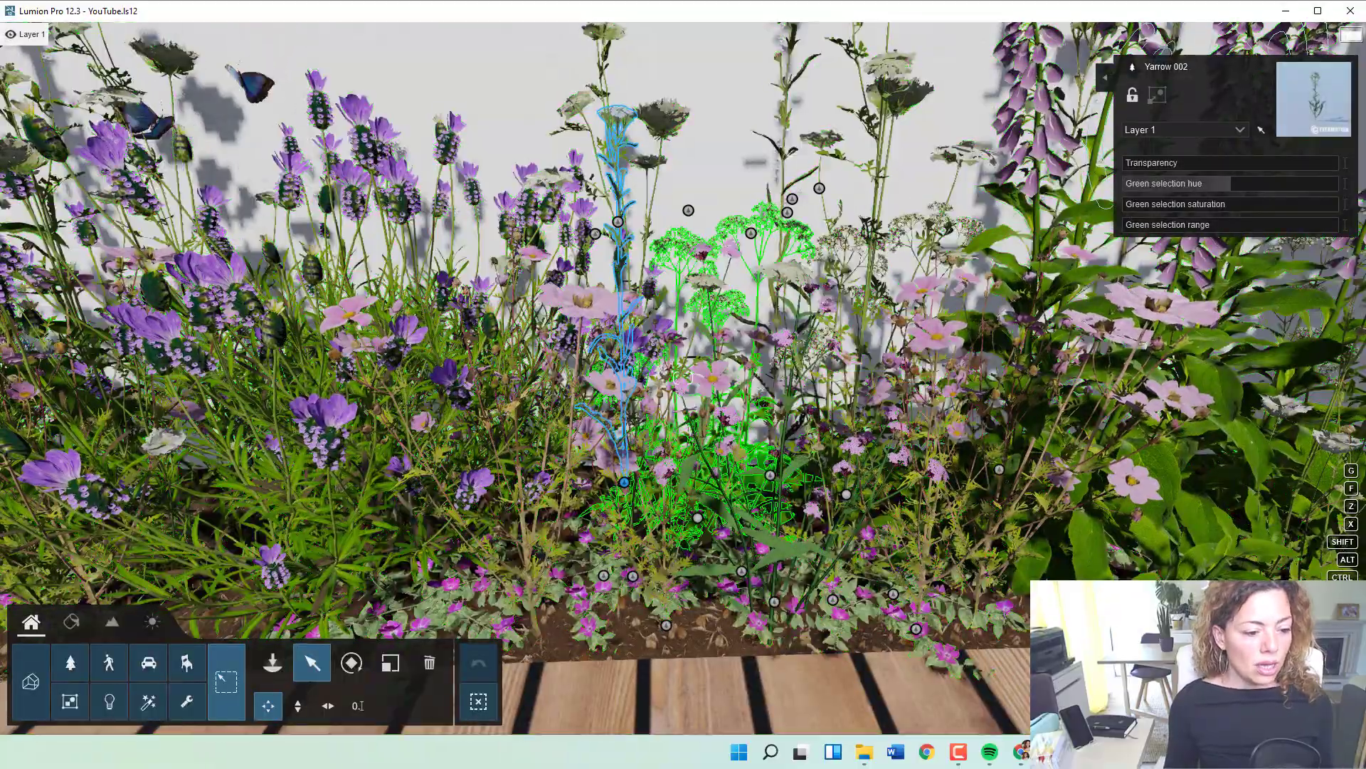
Set the color saturation of the purple periwinkle ground cover at the deck edge to 1.0, and deselect it
right_drag(684, 377, 669, 462)
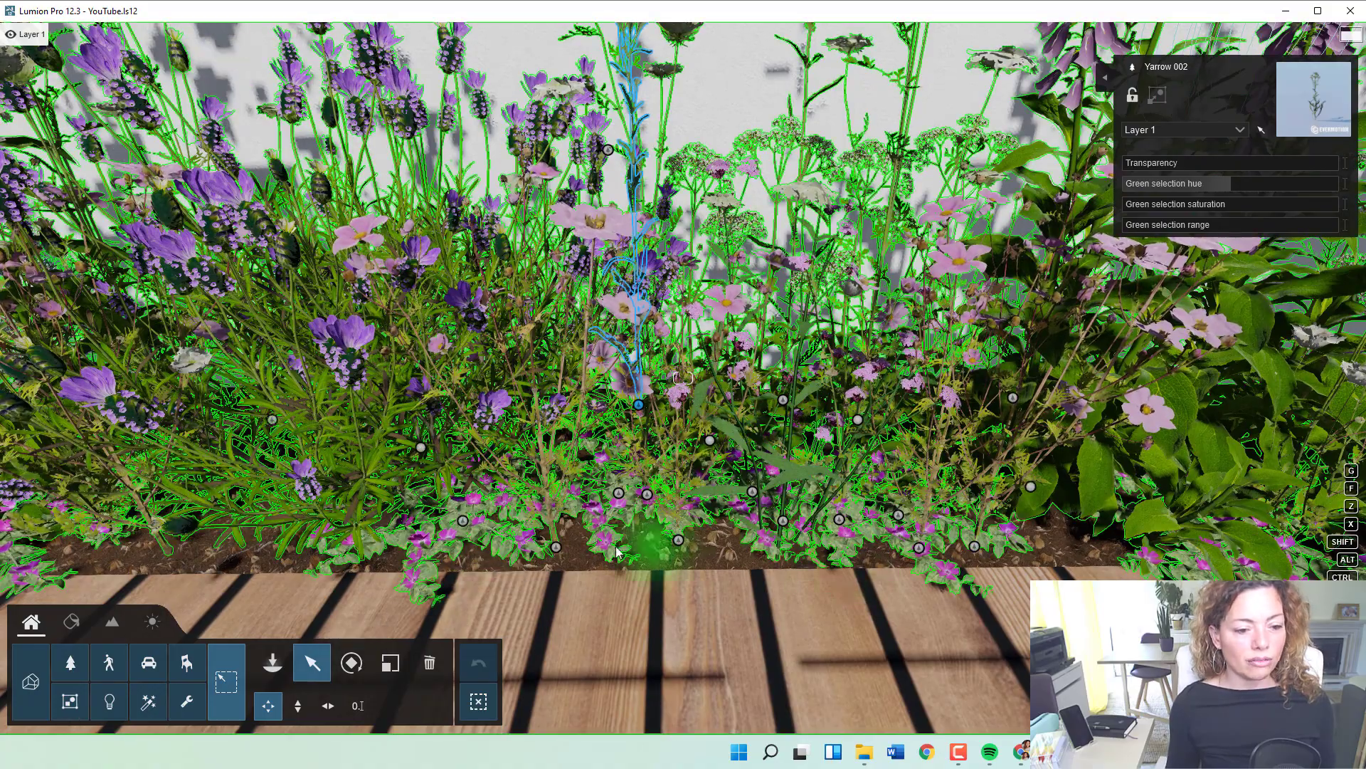
click(522, 545)
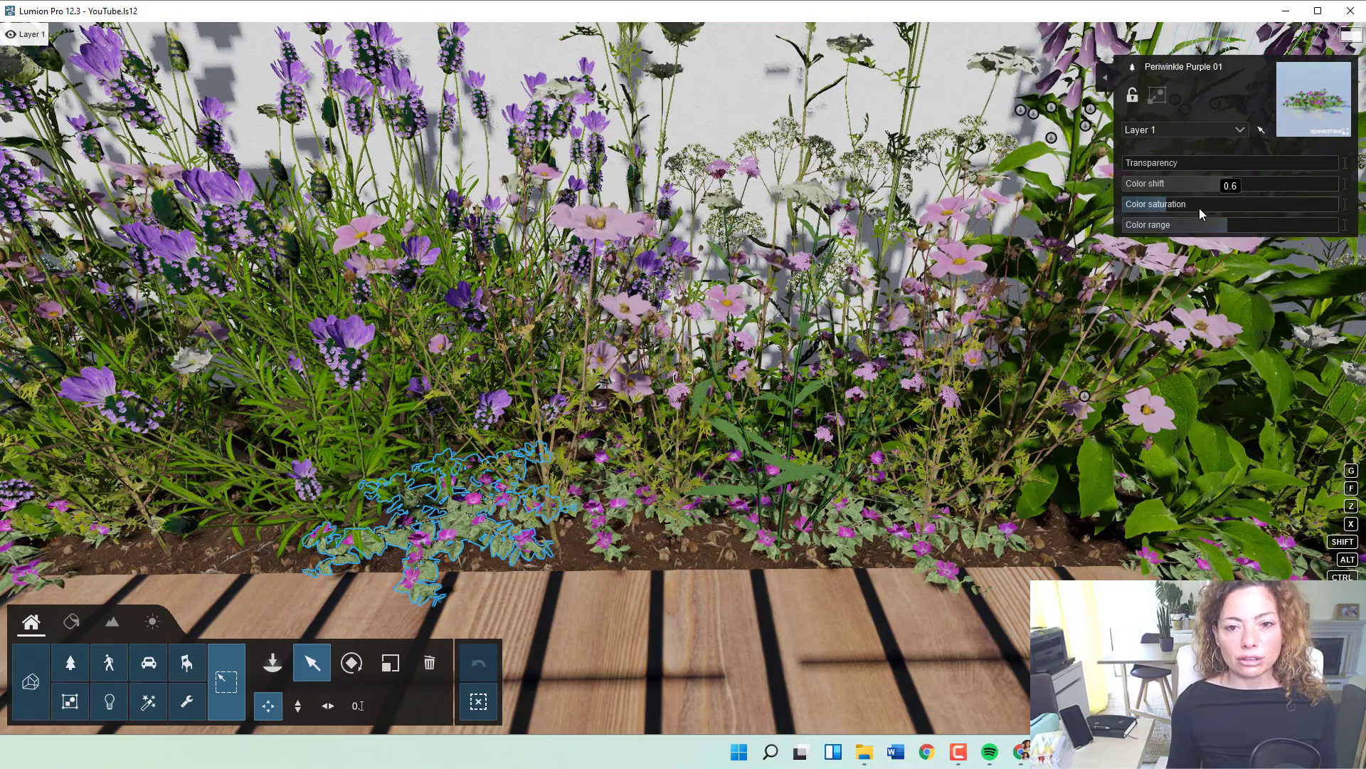
mouse_move(1199, 208)
mouse_down()
mouse_move(1220, 207)
mouse_move(1193, 208)
mouse_up()
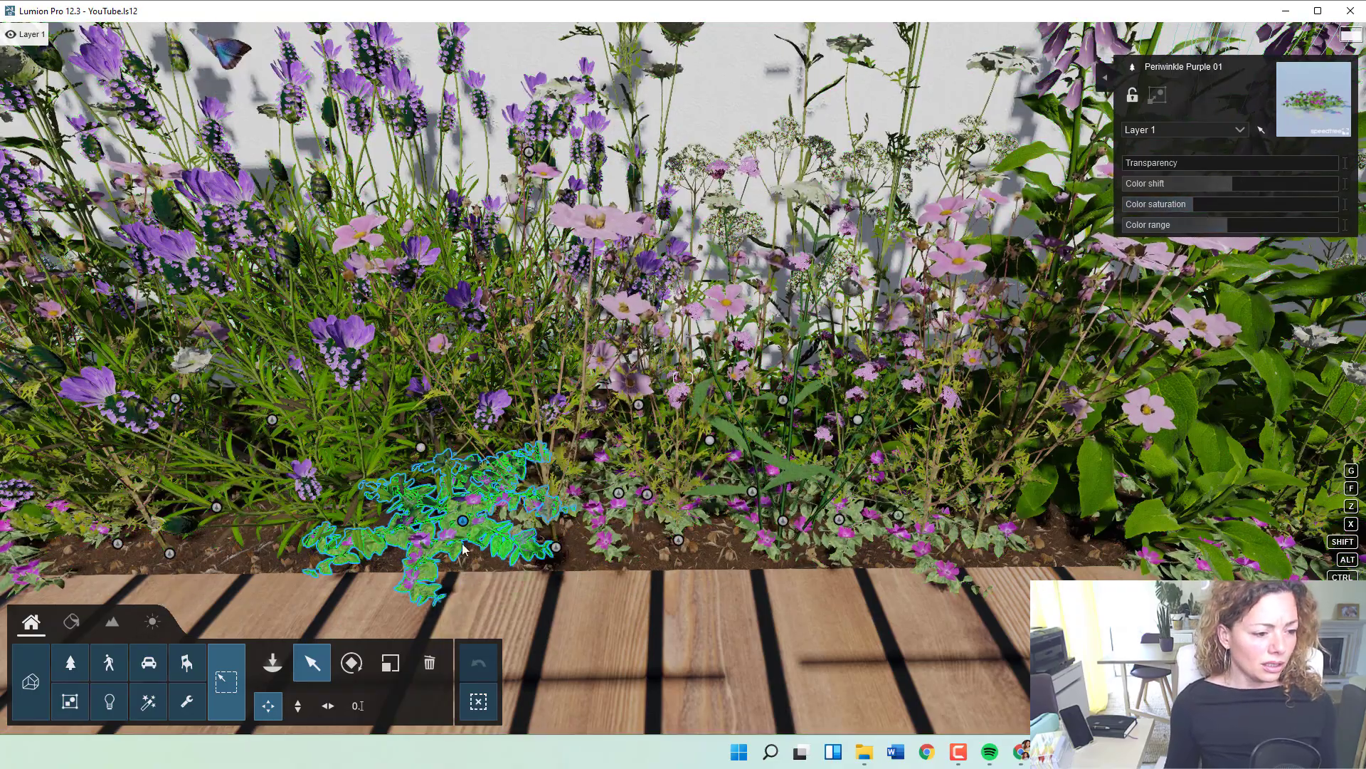
click(482, 704)
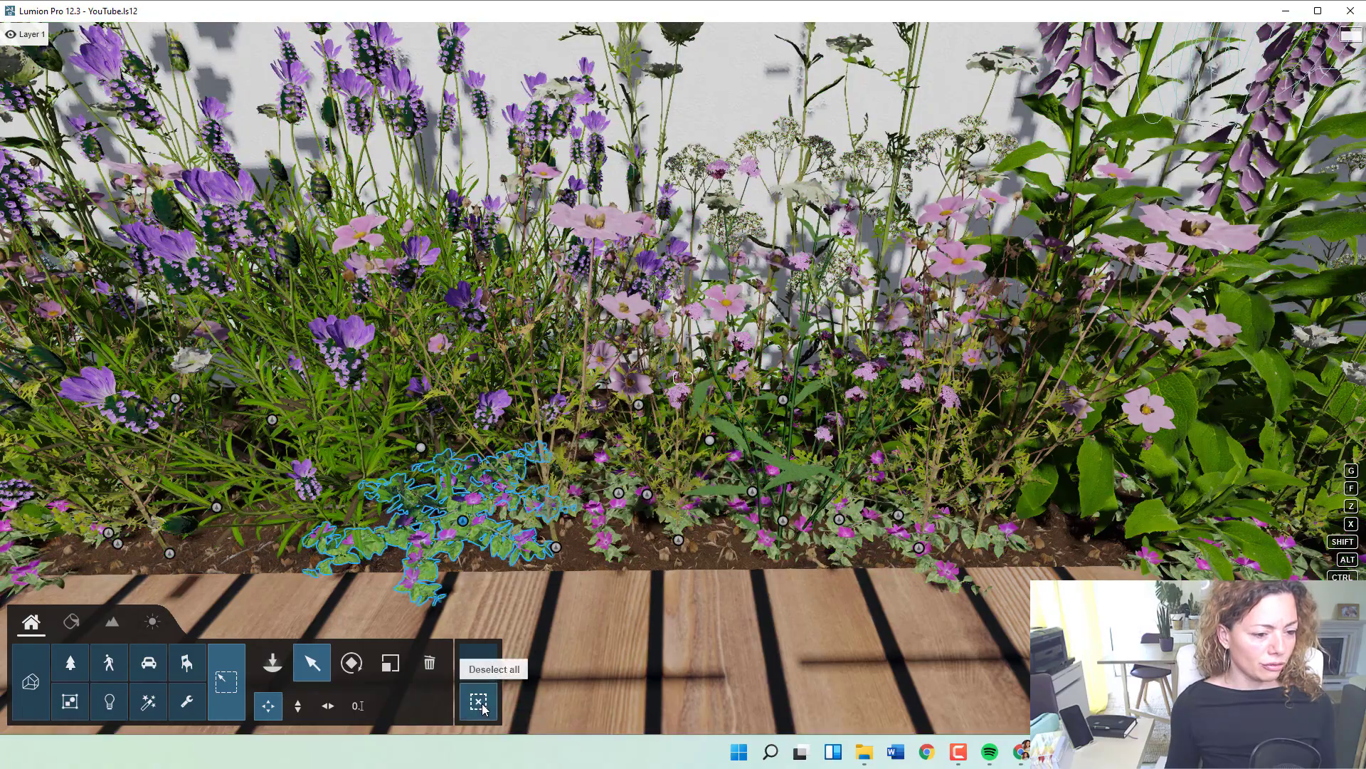
click(481, 704)
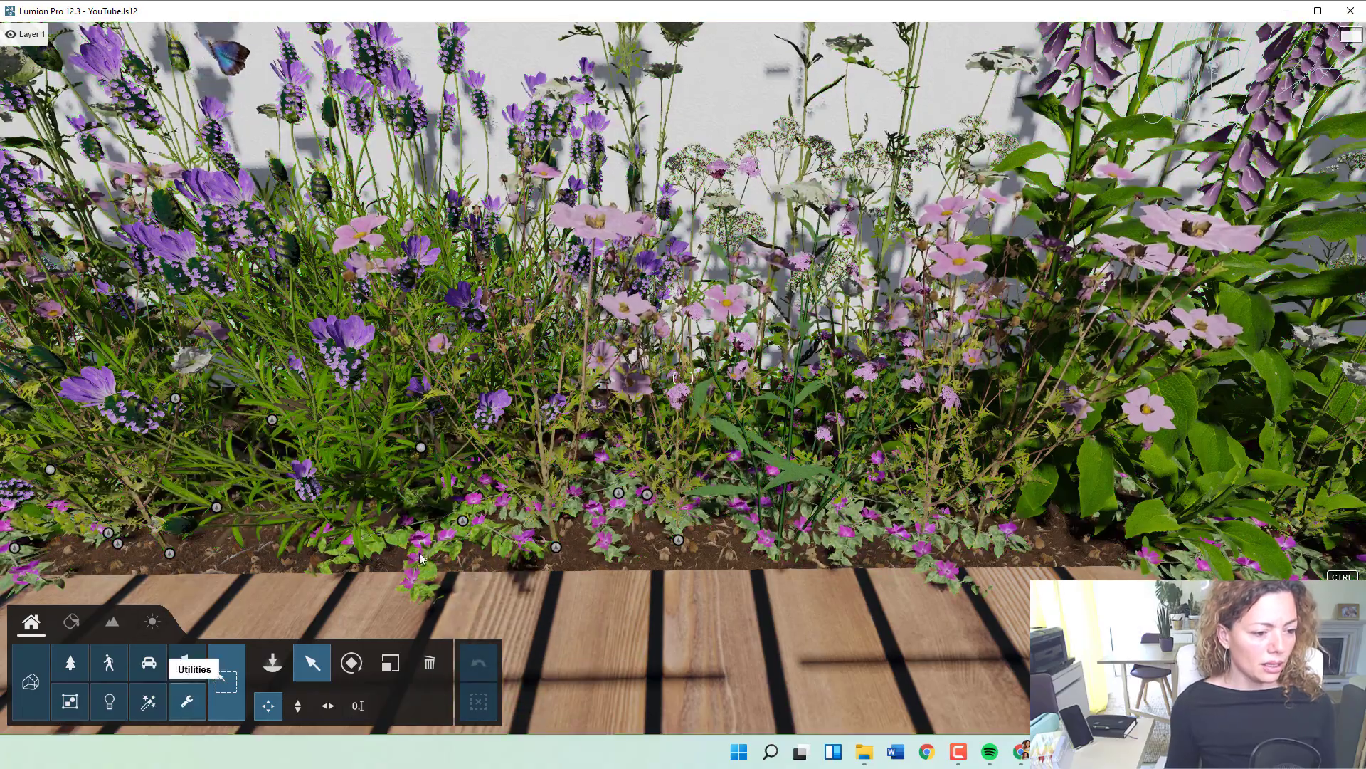
Reduce the color saturation of the same periwinkle ground cover to a muted green, and clear the selection
click(419, 557)
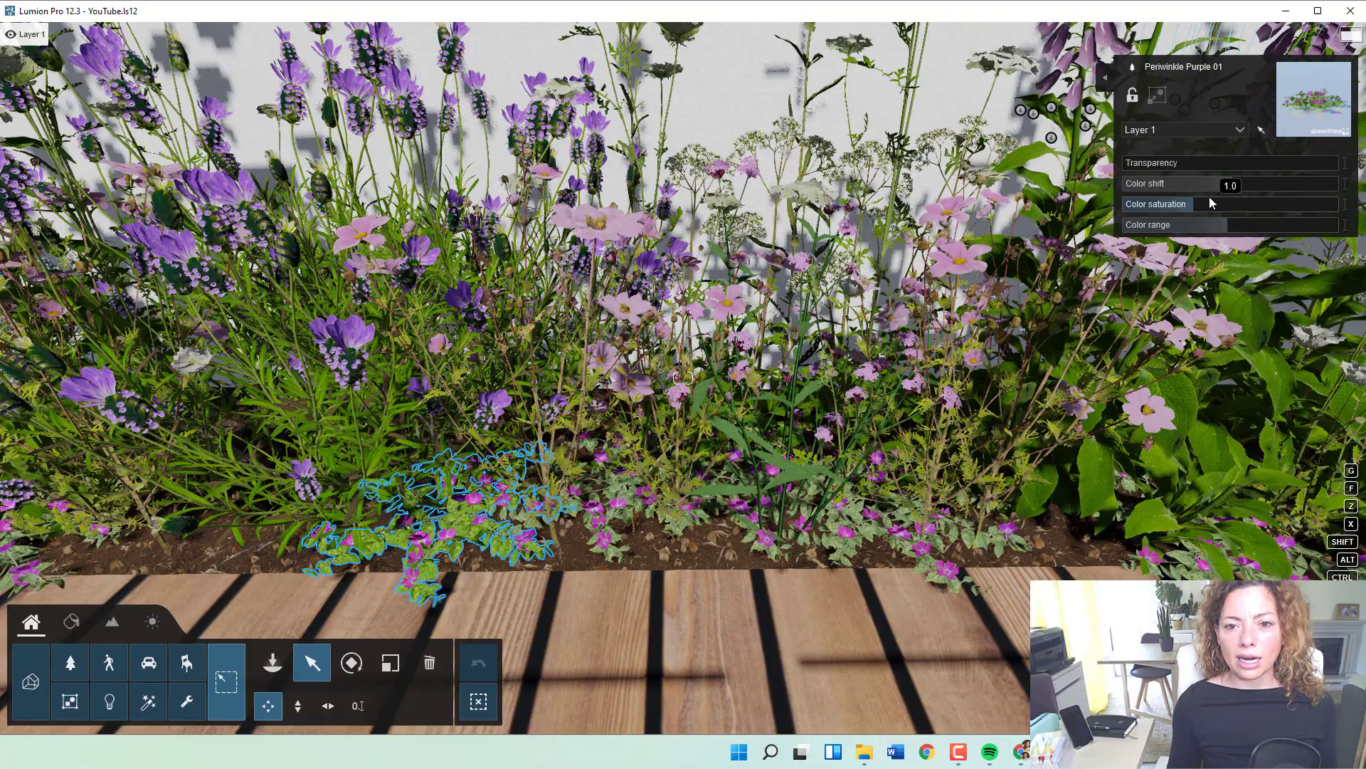
drag(1212, 202, 1170, 208)
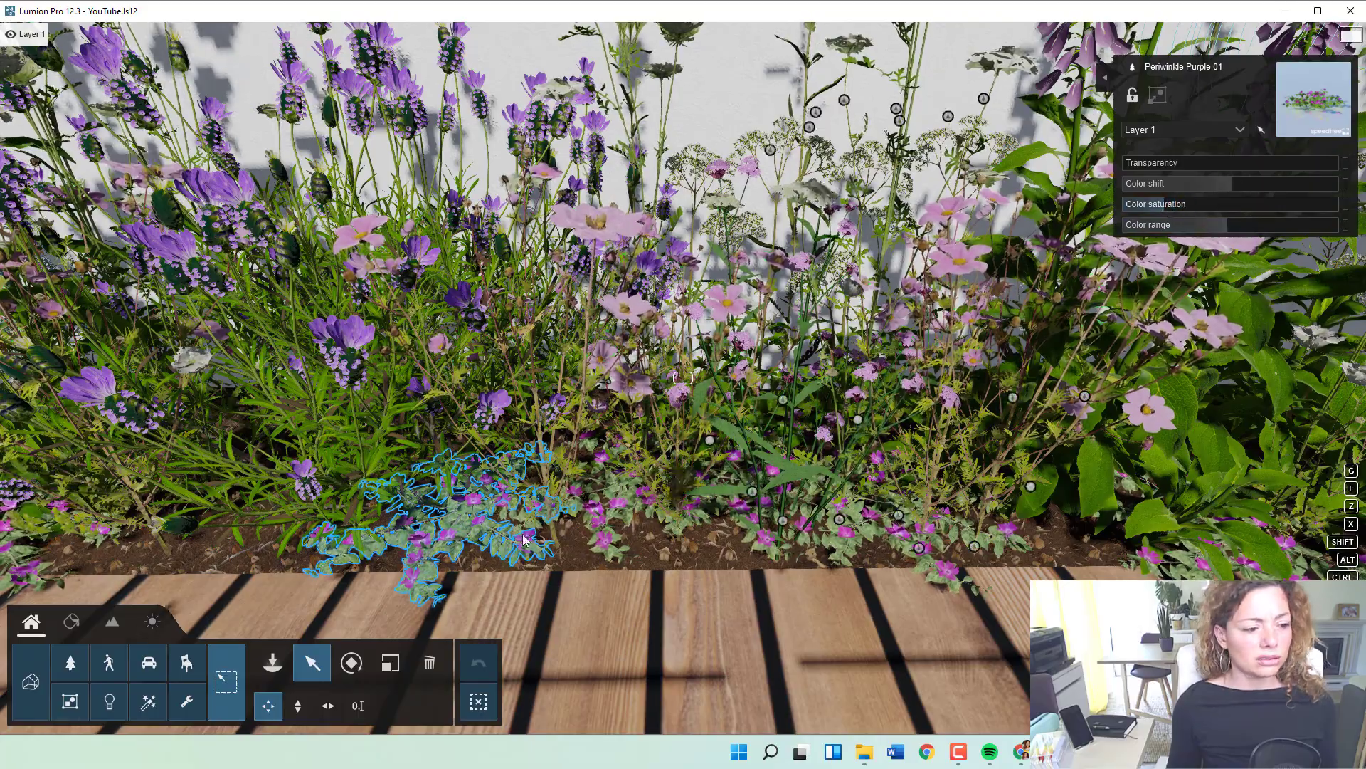
right_drag(718, 491, 727, 445)
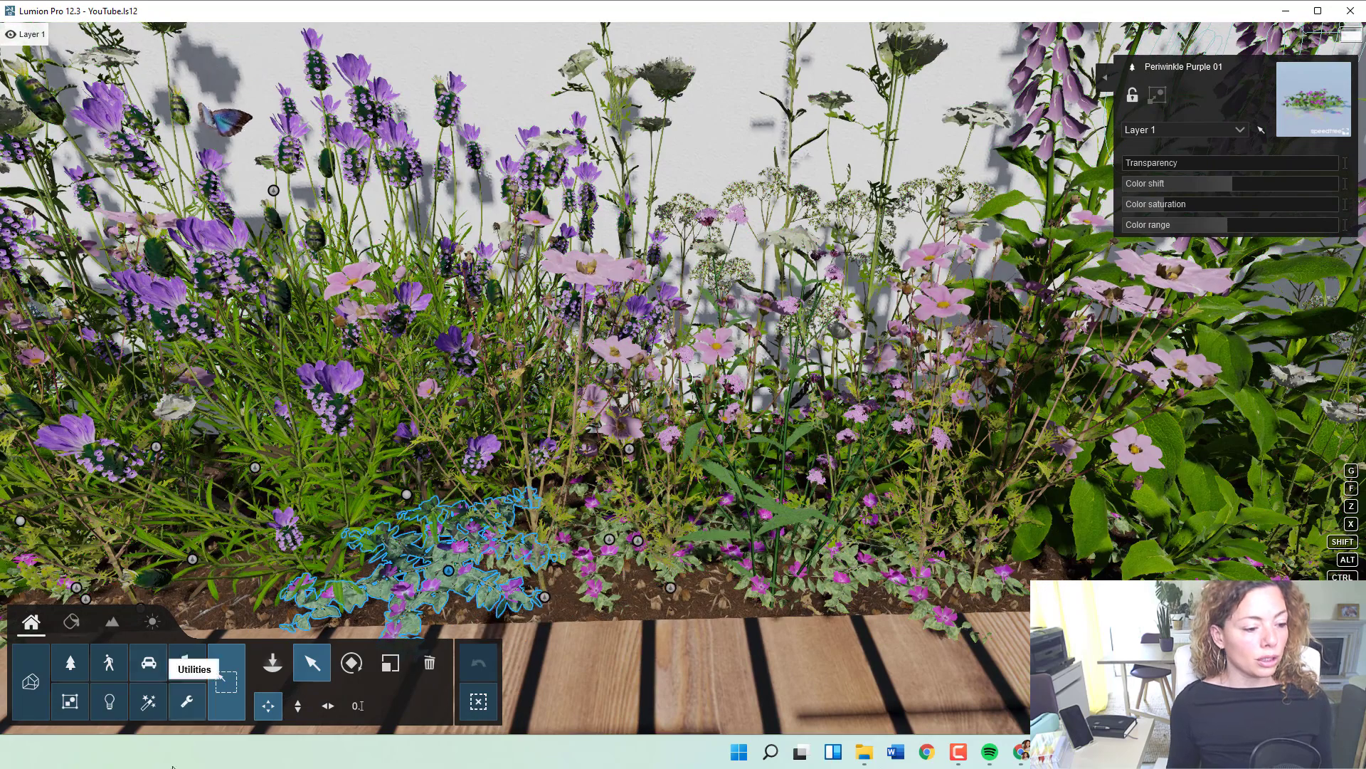
click(472, 709)
click(471, 705)
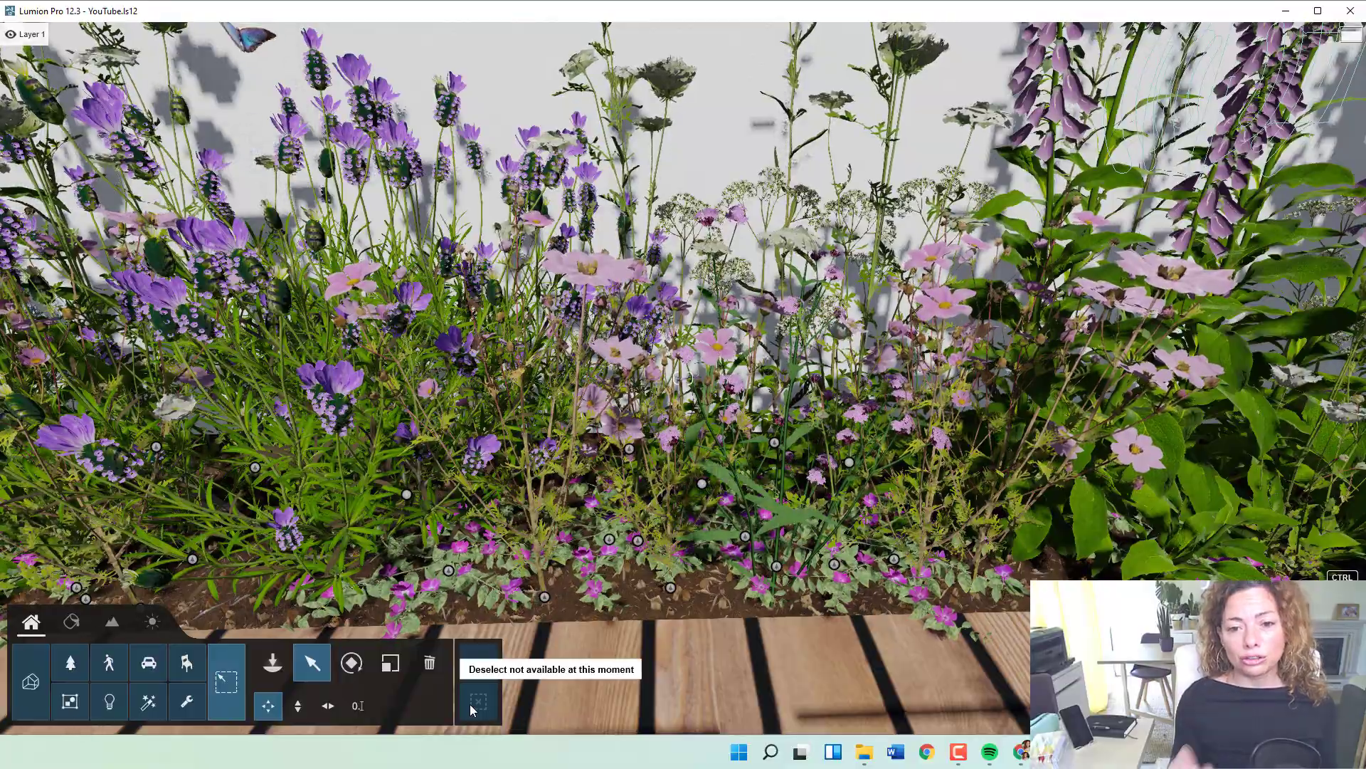
Select the white-flowered Daucus 004 beside the foxgloves to identify it
right_drag(549, 557, 635, 557)
key(s)
right_drag(684, 378, 224, 391)
key(w)
key(w)
key(s)
right_drag(580, 552, 618, 549)
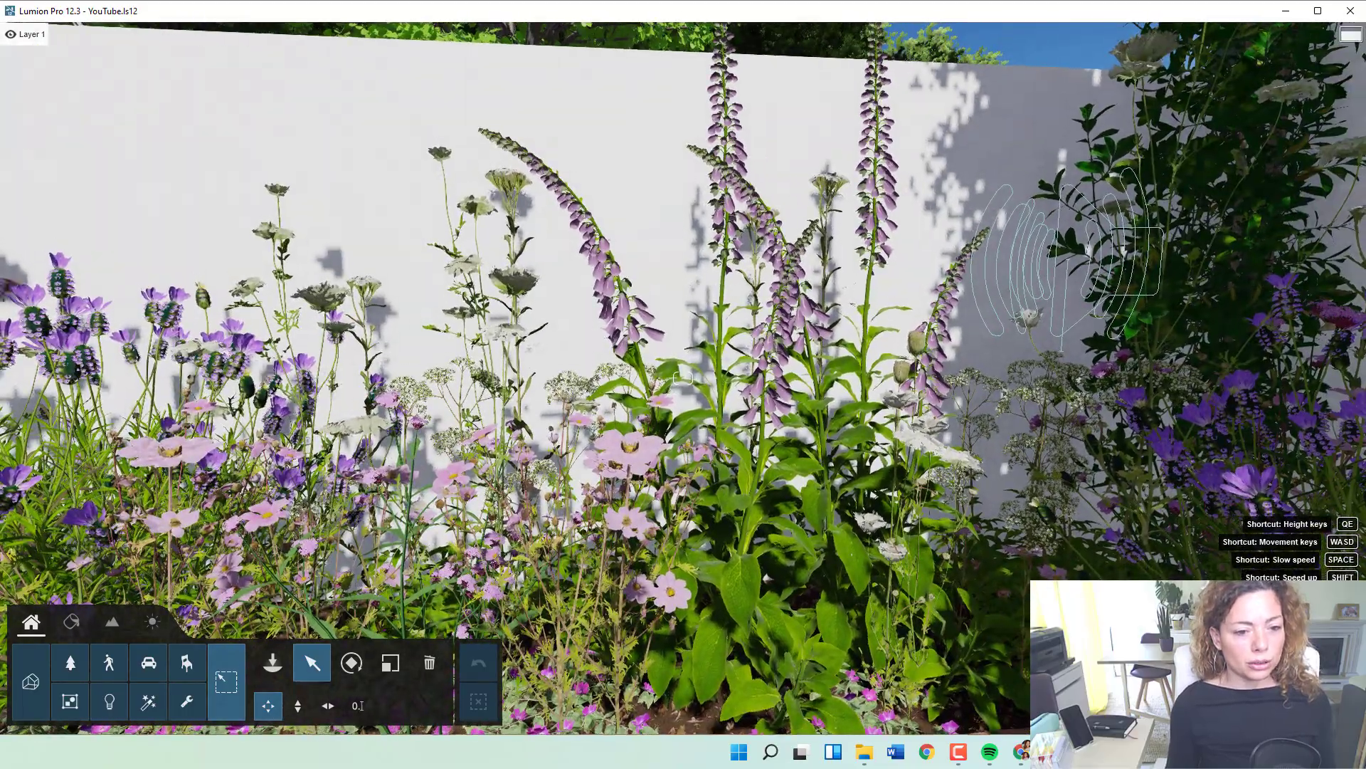
key(ctrl)
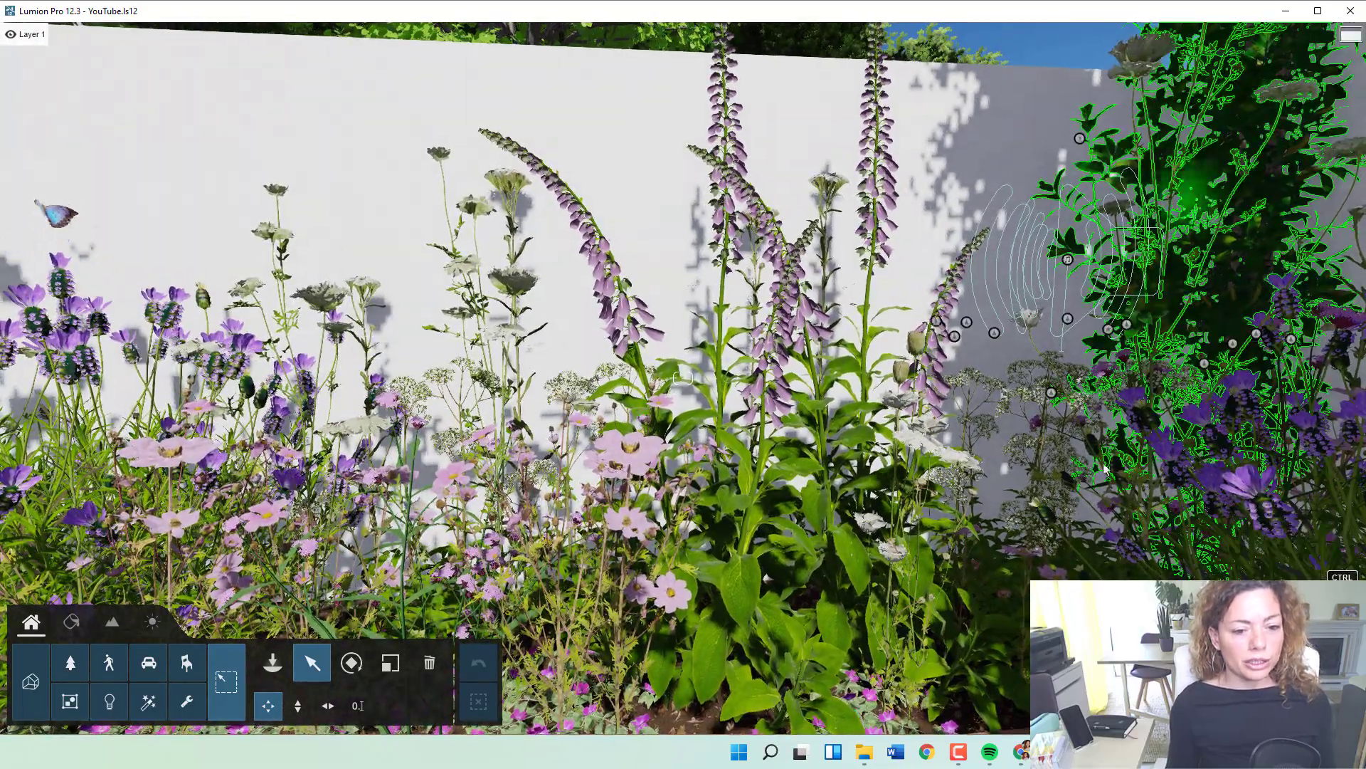
ctrl+click(926, 449)
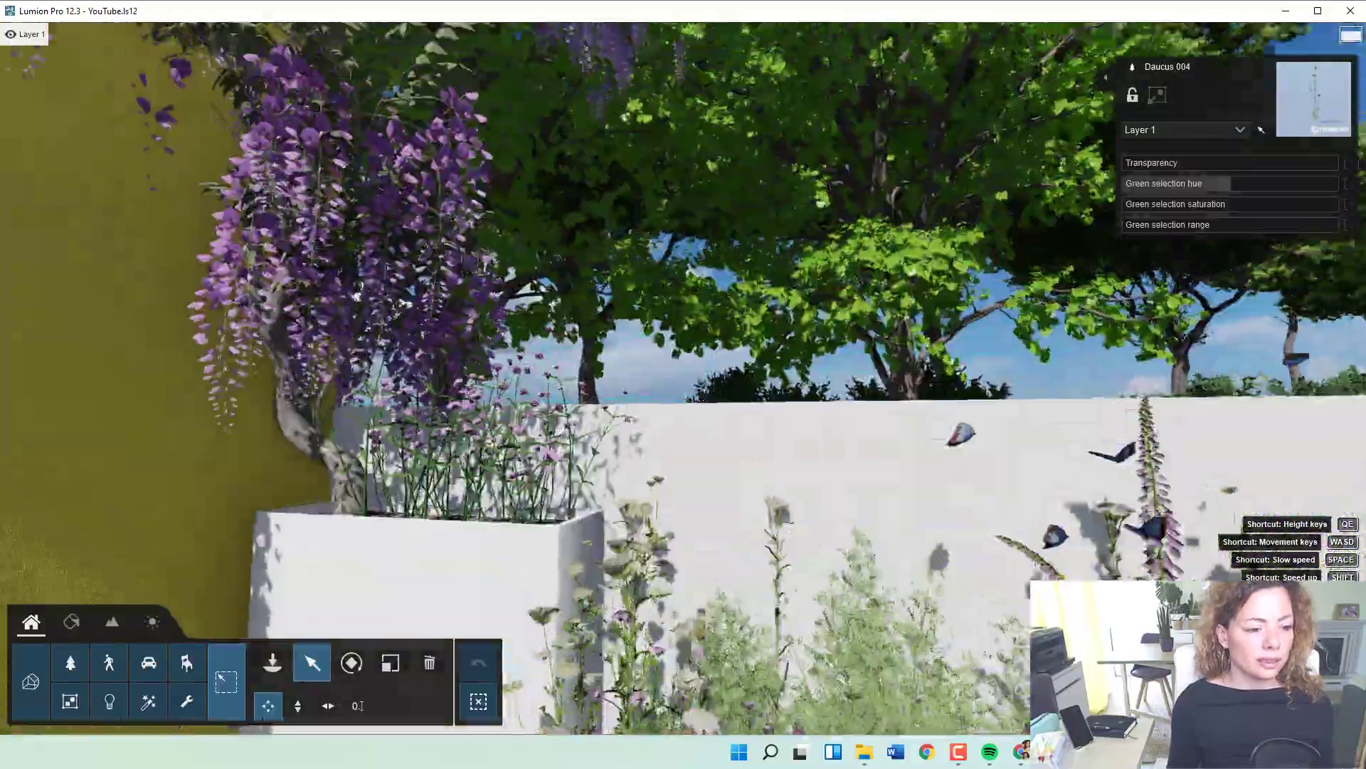
Inspect the wildflowers beside the white planter and select the Purpletop Vervain Bush there
right_drag(683, 377, 783, 640)
key(w)
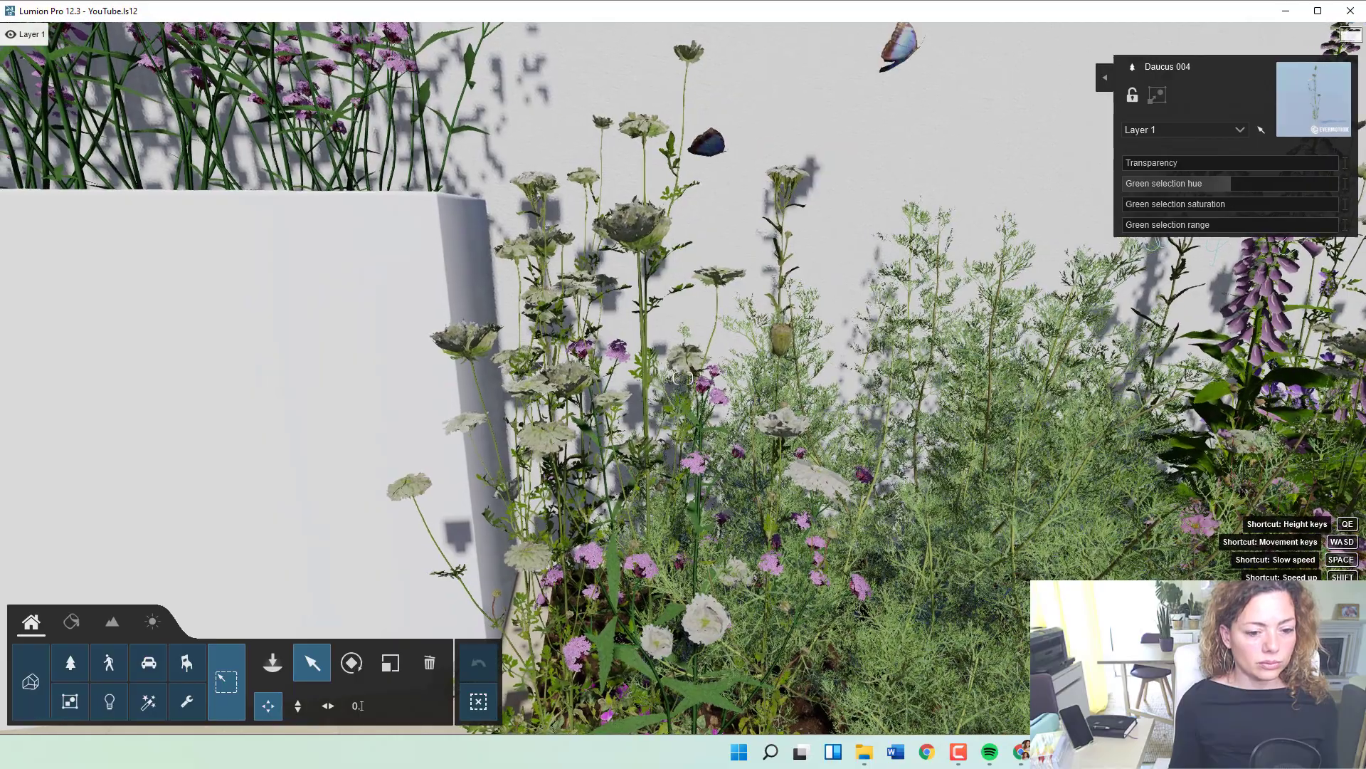
right_drag(683, 378, 662, 378)
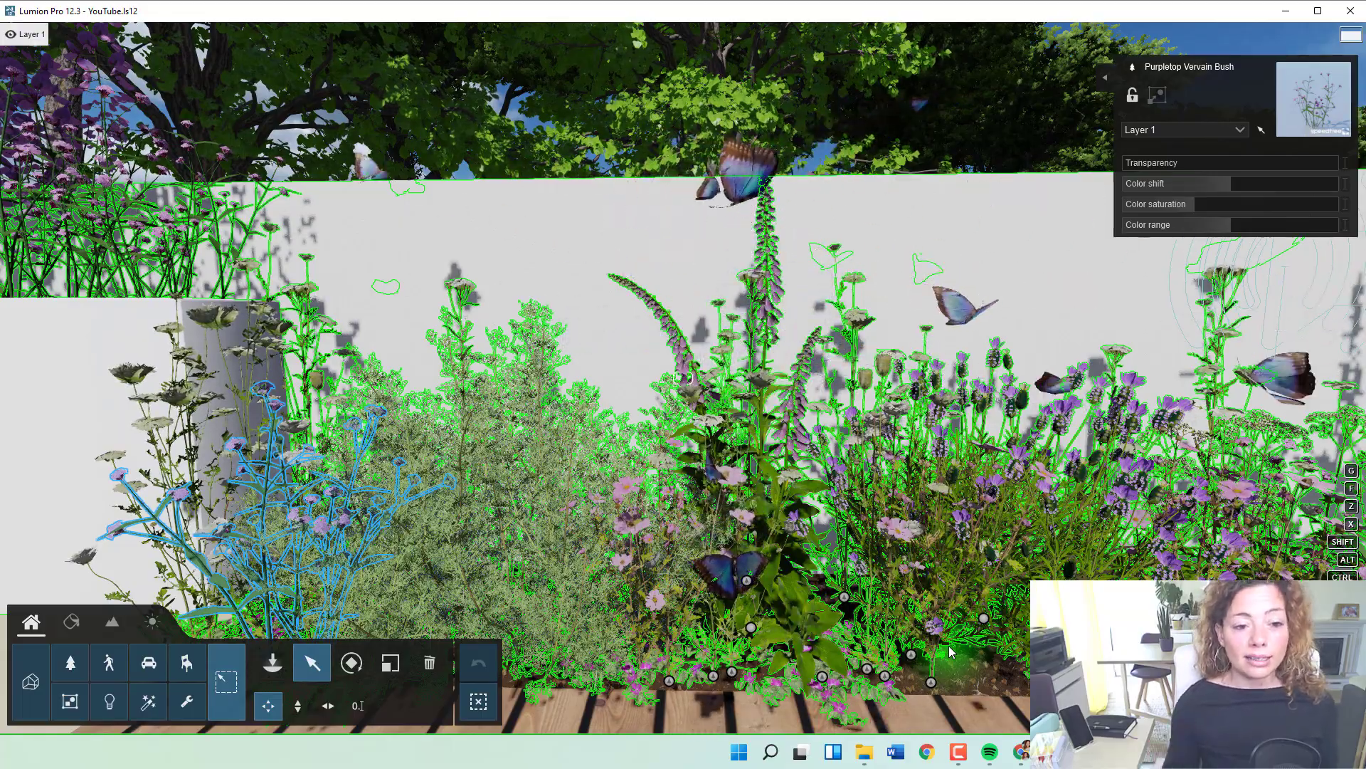
Examine the whole flower bed composition against the white wall from further back
right_drag(950, 651, 864, 608)
key(s)
key(w)
key(s)
key(w)
key(s)
key(s)
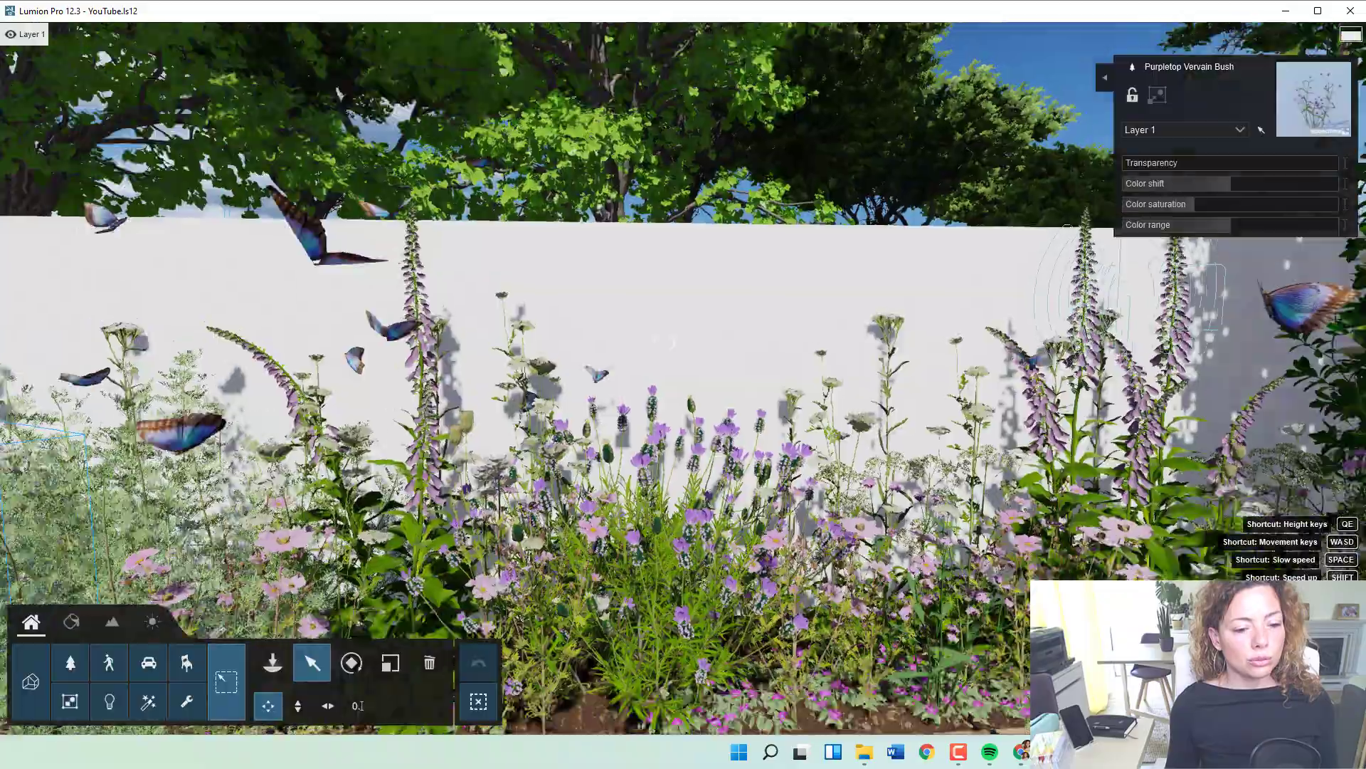
key(w)
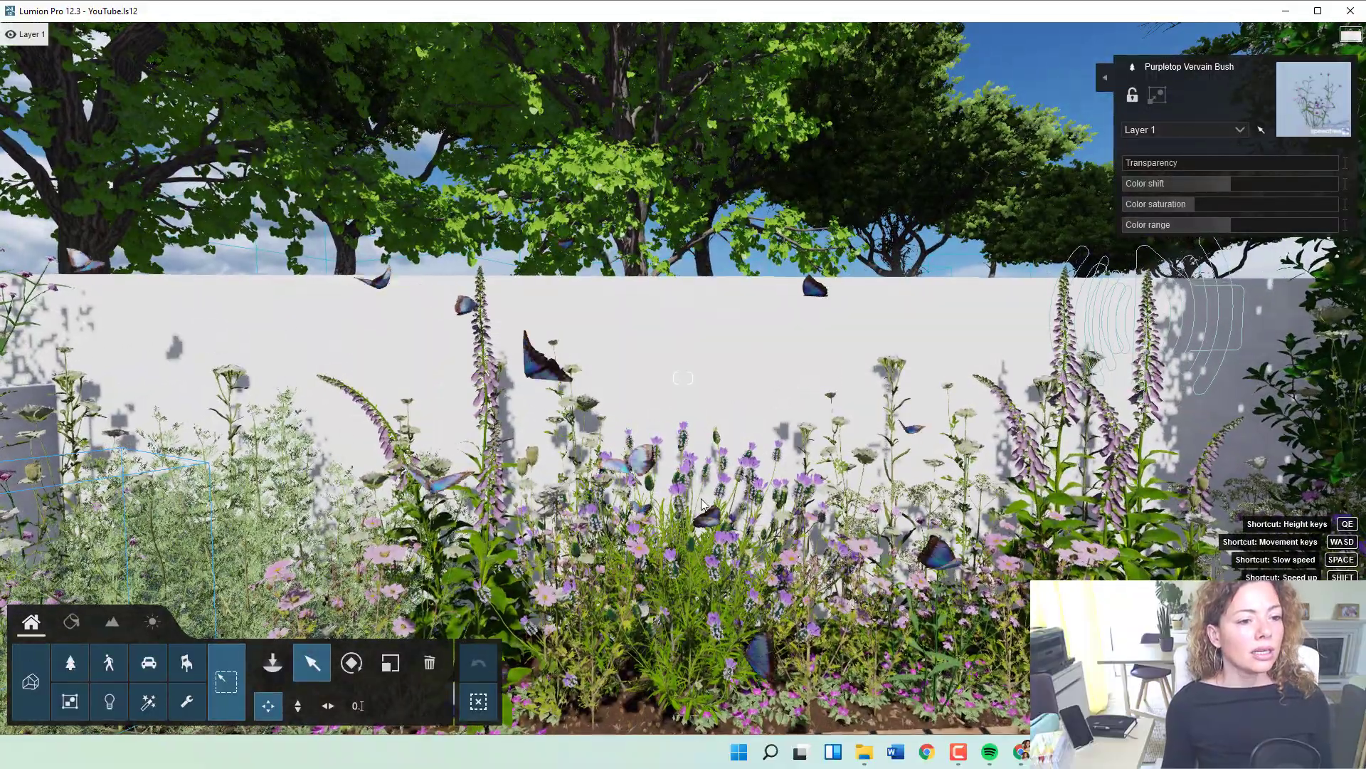